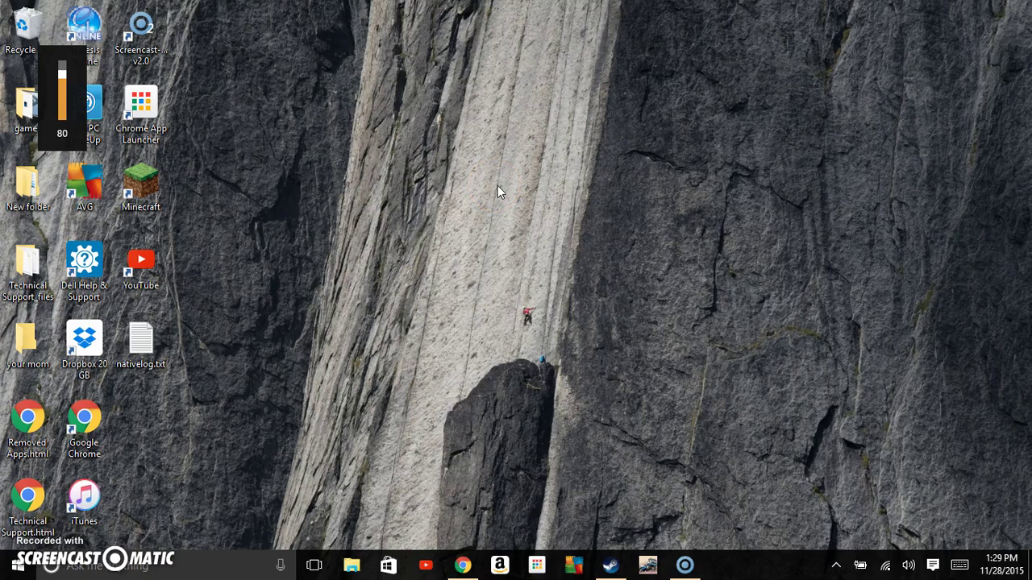
# - Switch to Steam, launch Grand Theft Auto IV from the library, and minimize Steam while the game starts
pyautogui.click(503, 176)
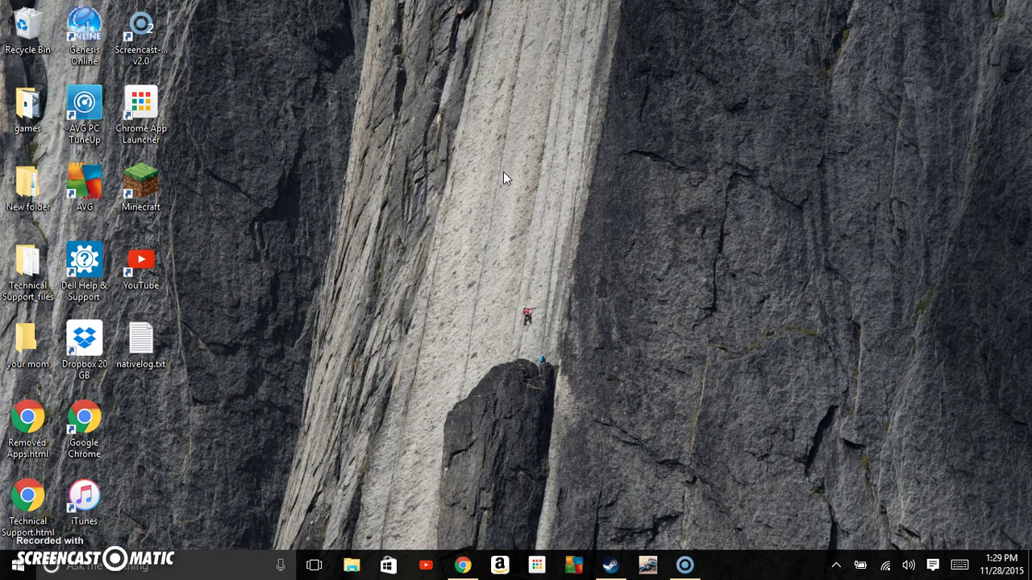
pyautogui.click(609, 564)
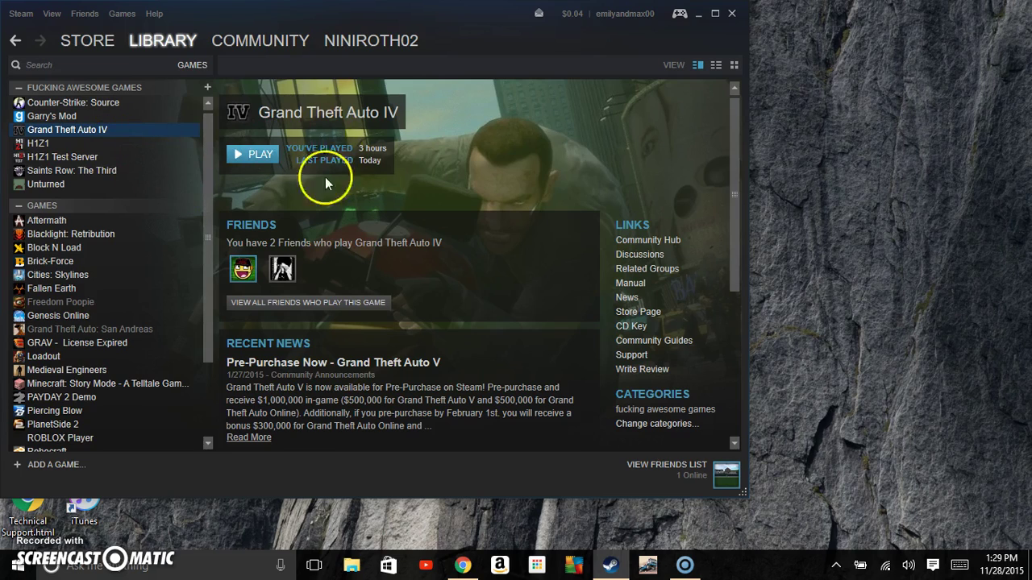
pyautogui.click(259, 155)
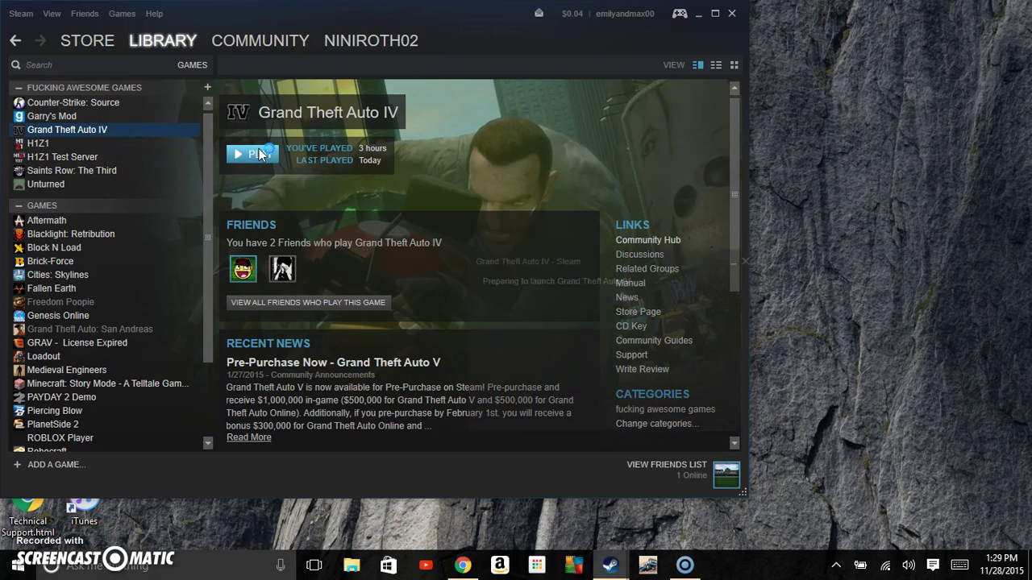
pyautogui.click(260, 155)
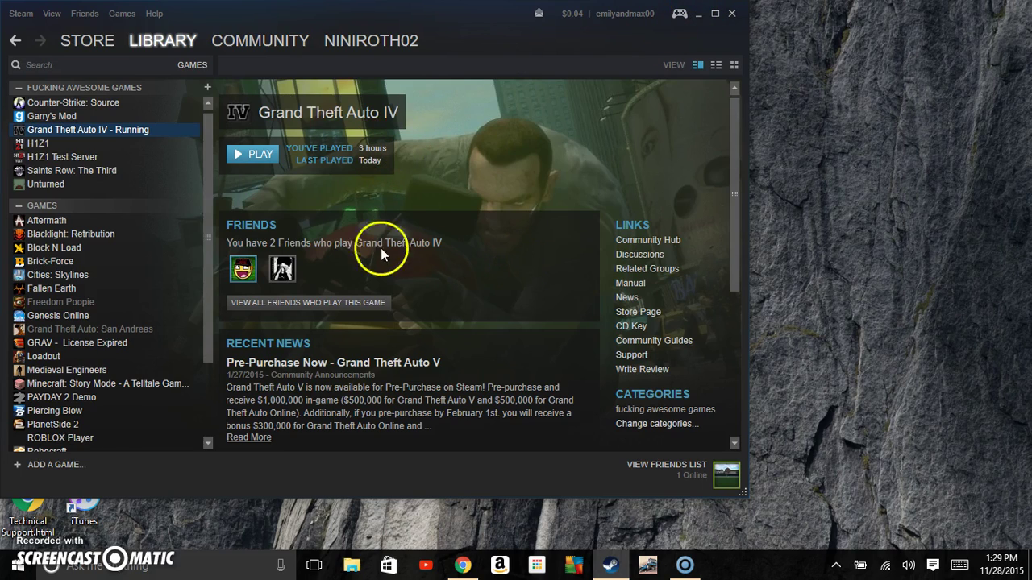
pyautogui.click(695, 16)
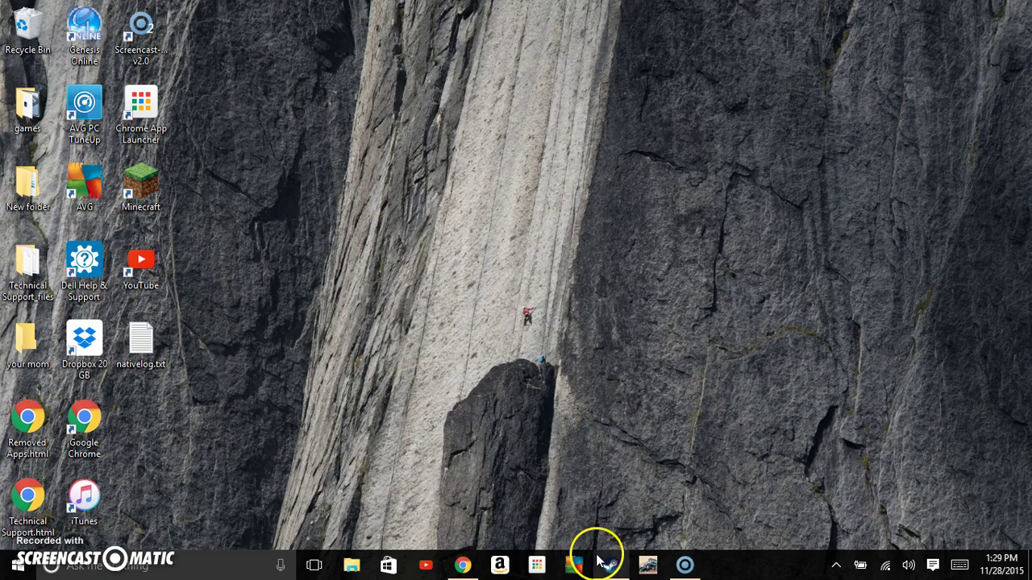
pyautogui.moveTo(610, 565)
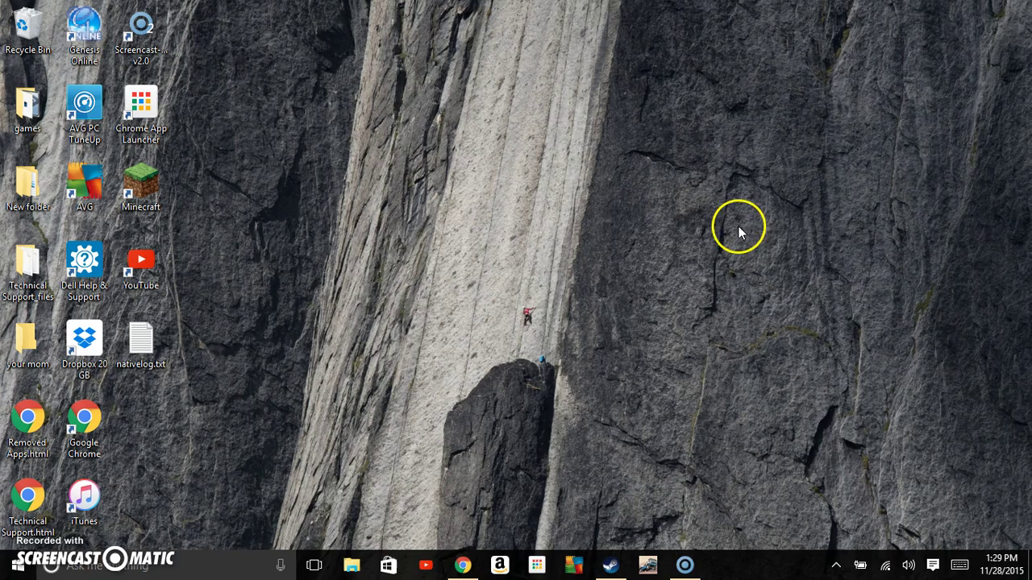
pyautogui.click(610, 564)
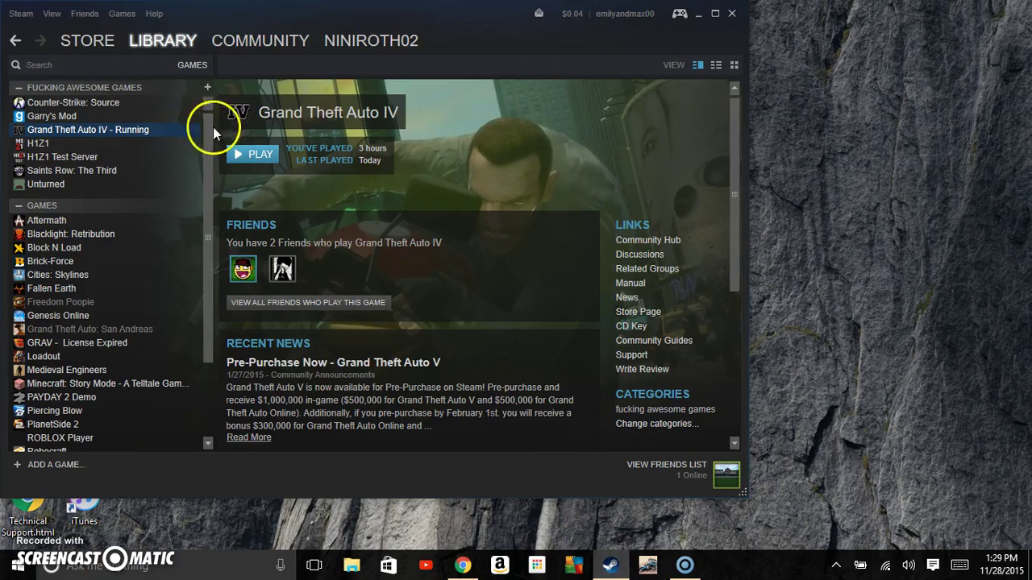
pyautogui.click(698, 14)
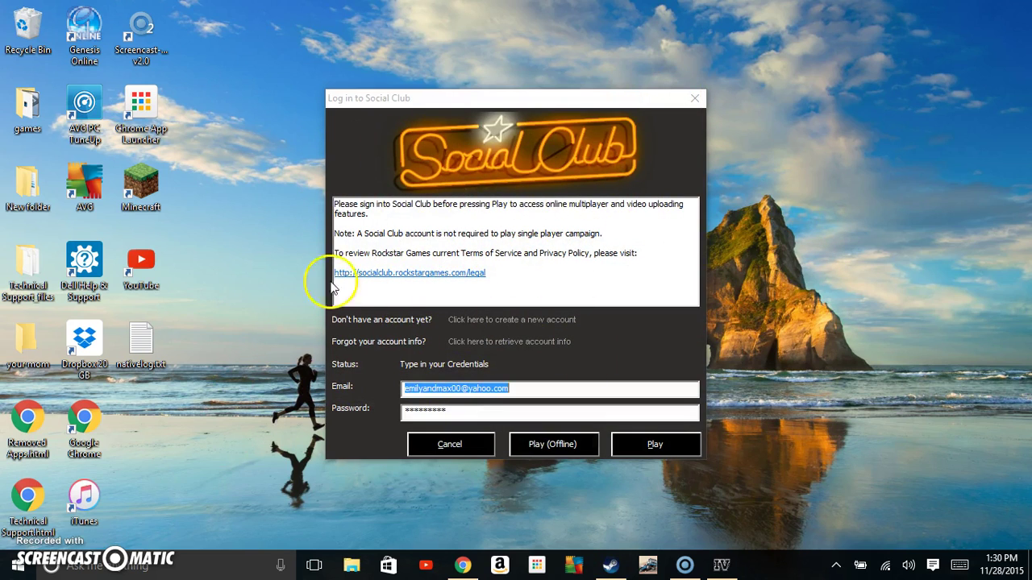
# - Move the Social Club login dialog down the screen and cancel it instead of starting the game
pyautogui.click(516, 391)
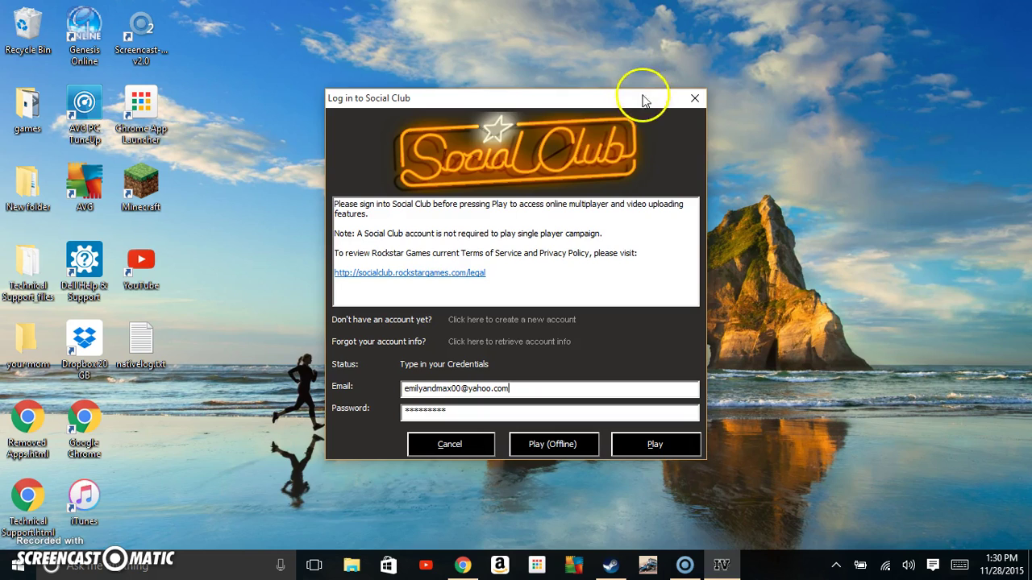
pyautogui.moveTo(640, 97); pyautogui.dragTo(558, 553)
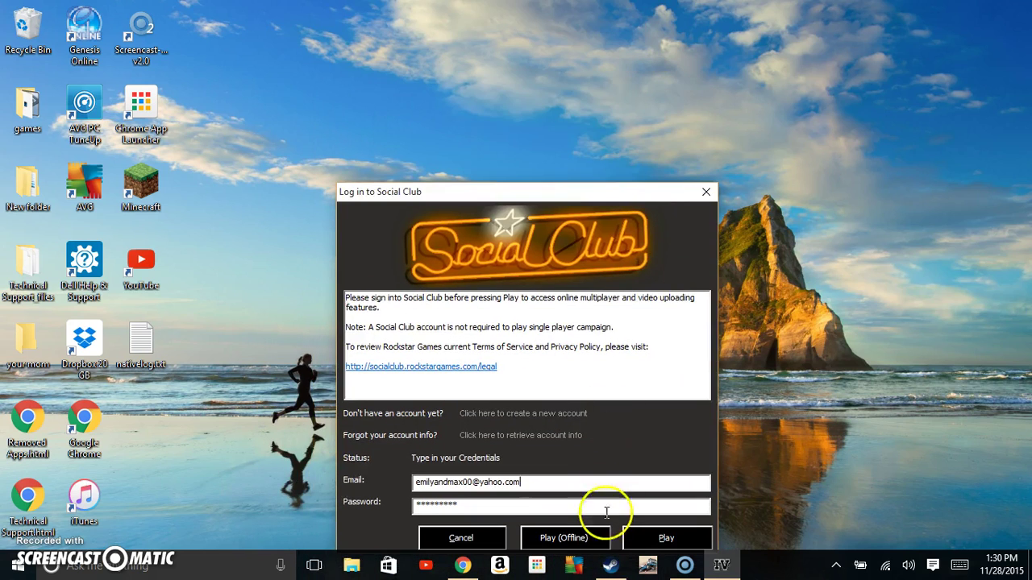
pyautogui.click(610, 566)
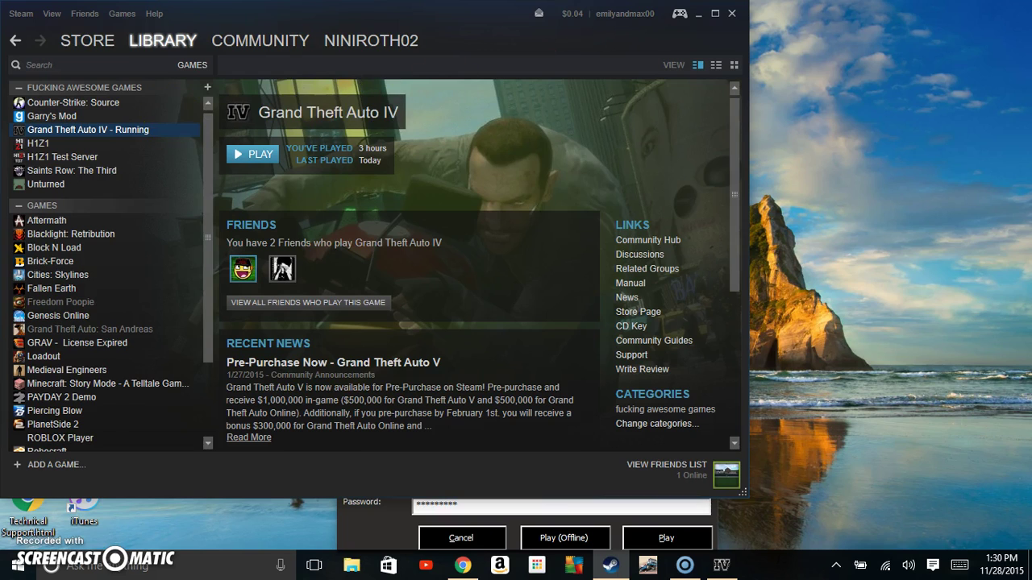
pyautogui.click(698, 14)
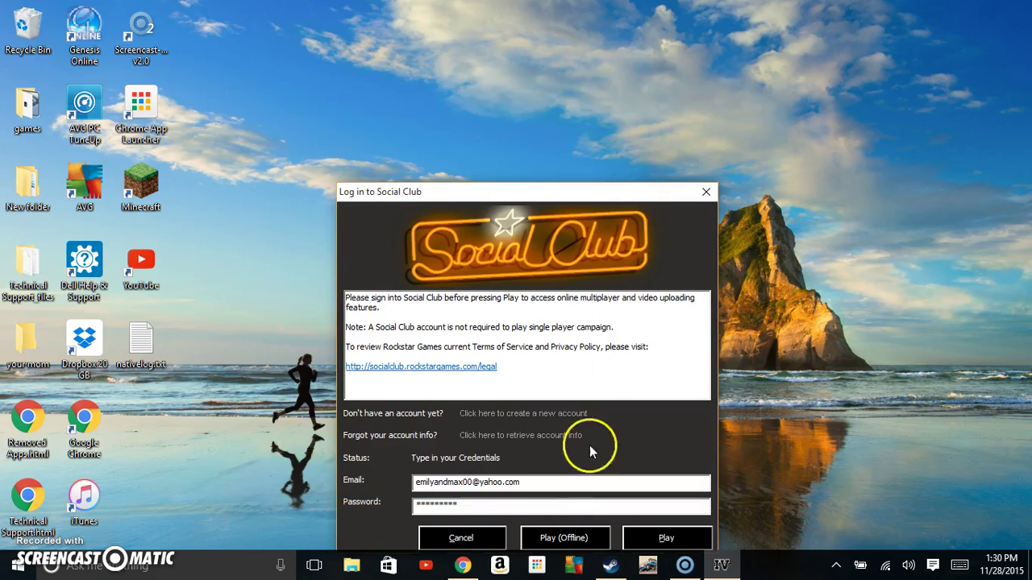
pyautogui.click(476, 539)
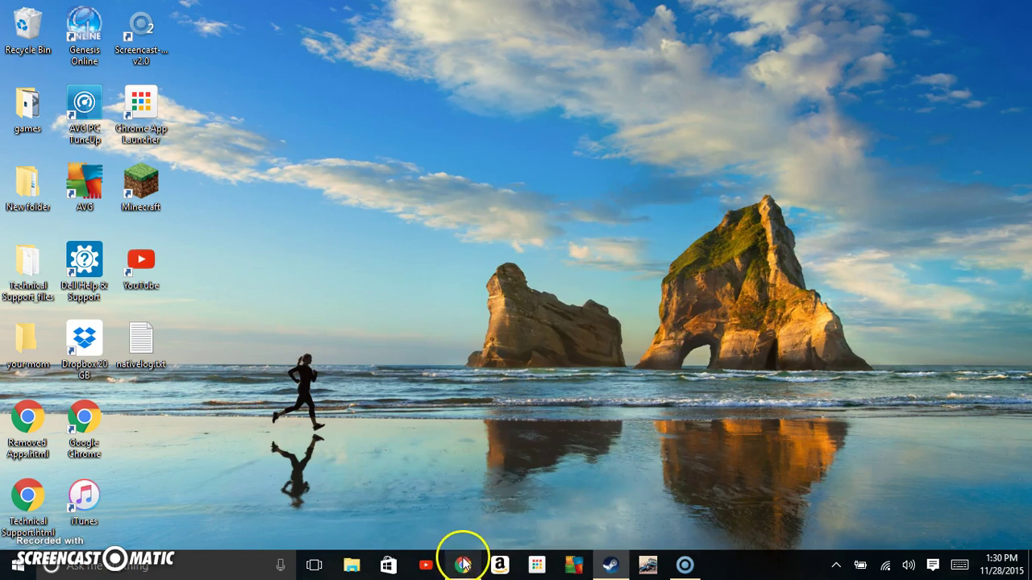
# - Switch to Chrome and download the Games for Windows Marketplace client from the open Xbox page
pyautogui.click(462, 565)
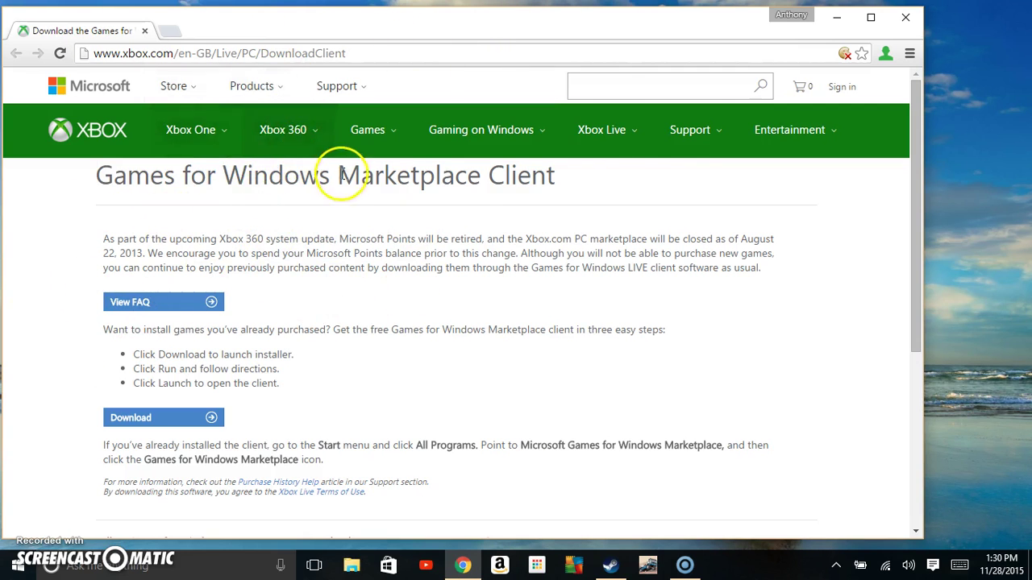
pyautogui.scroll(-2, 341, 175)
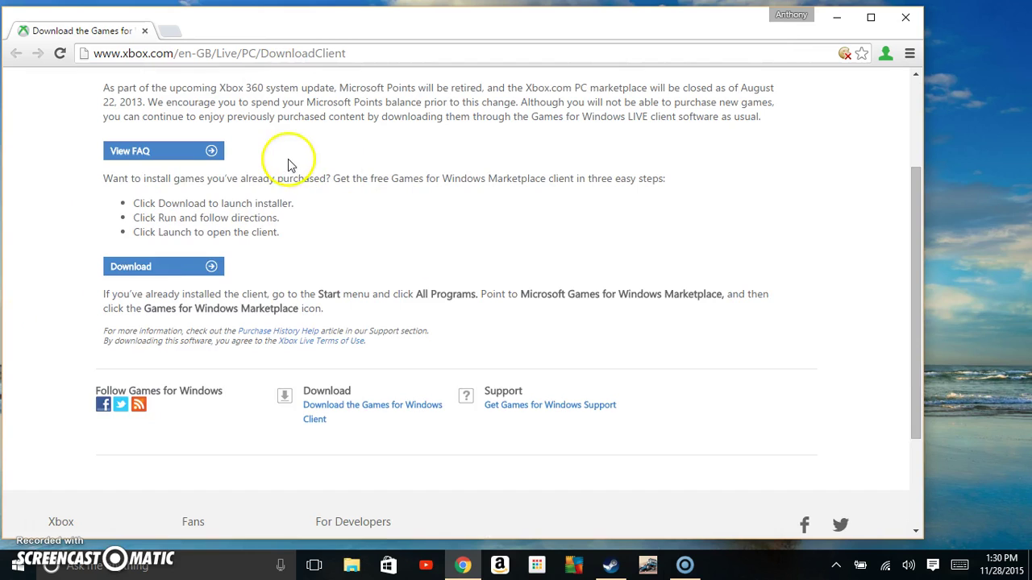
pyautogui.click(216, 268)
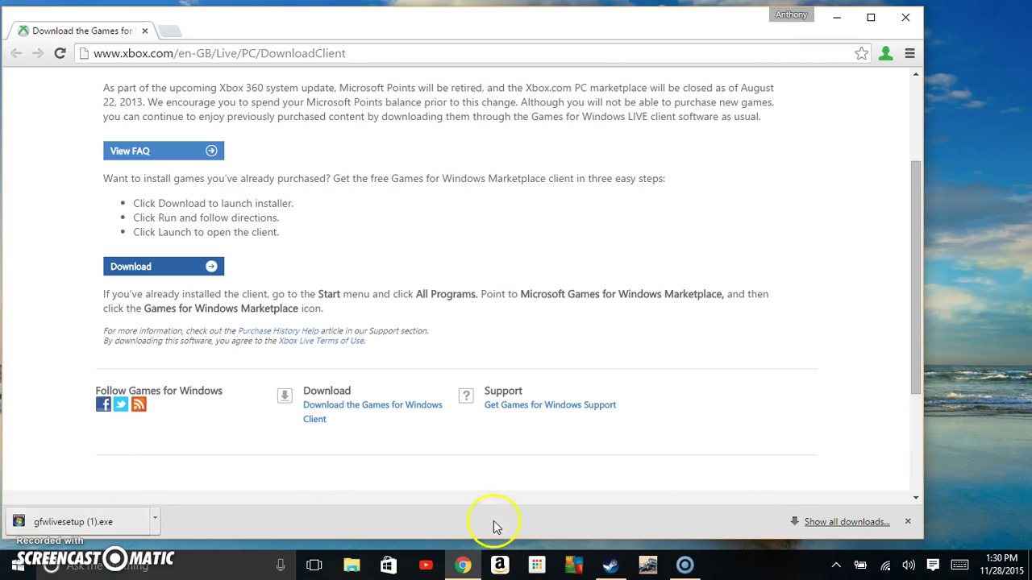
# - Run the downloaded gfwlivesetup (1).exe installer and launch the Games for Windows Marketplace client when setup completes
pyautogui.click(49, 522)
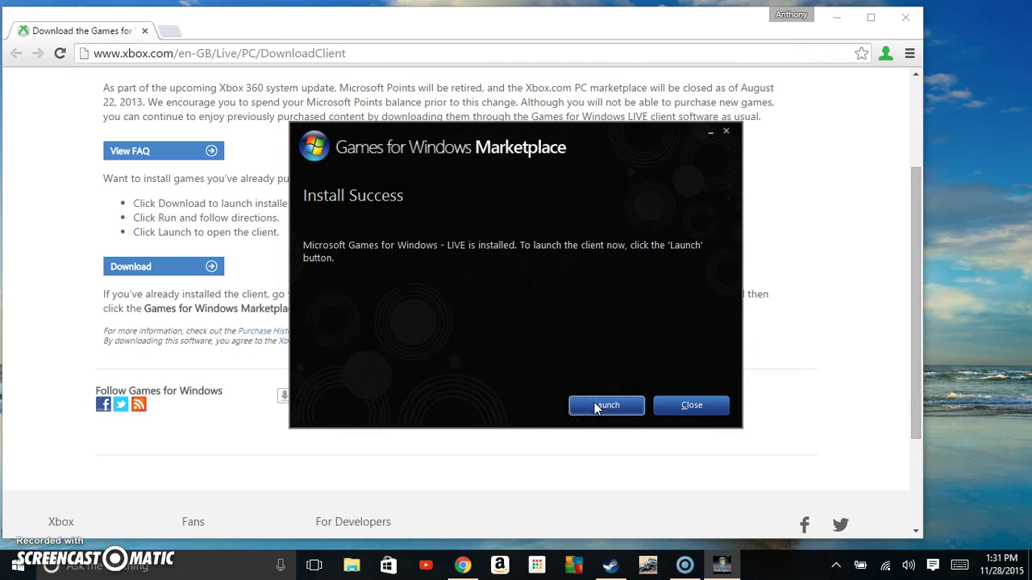
pyautogui.click(591, 409)
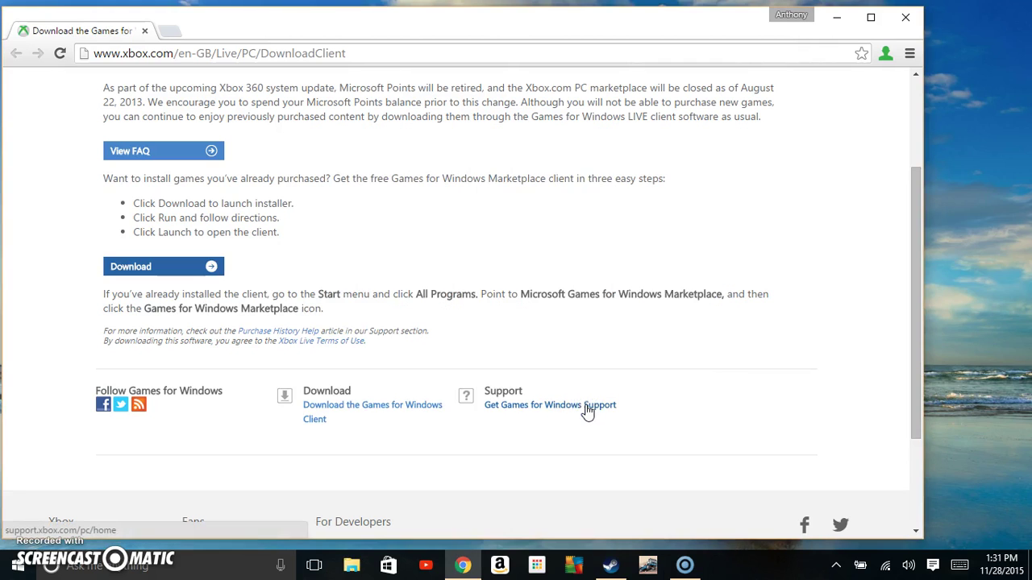
pyautogui.click(600, 403)
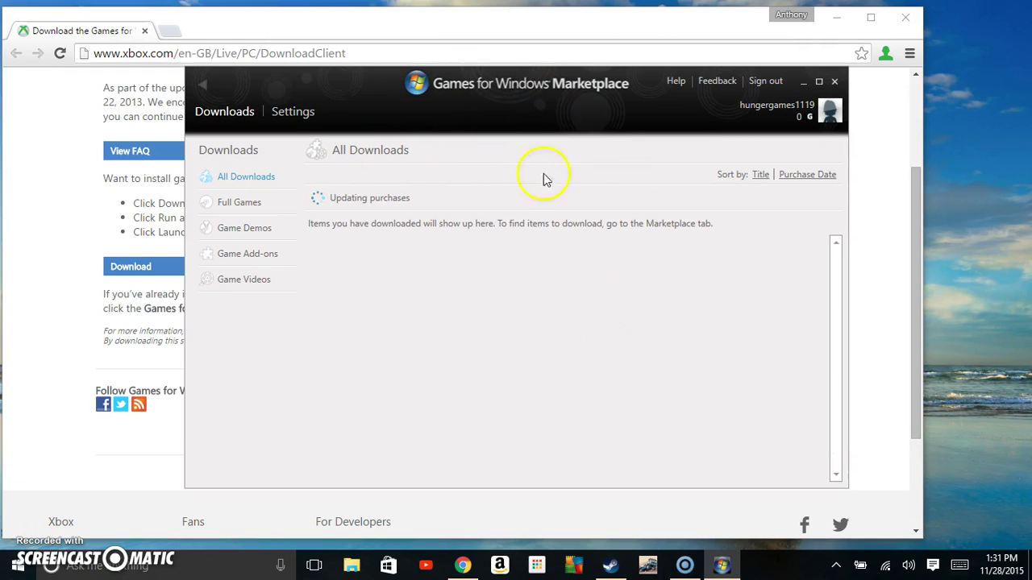
# - Minimize the Games for Windows Marketplace client and launch Grand Theft Auto IV from the Steam library
pyautogui.click(804, 82)
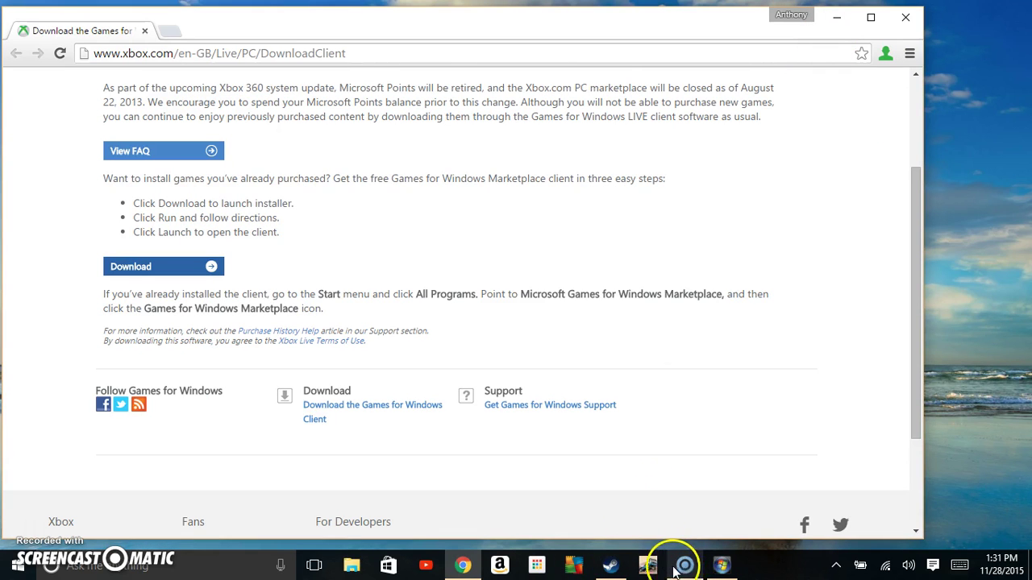
pyautogui.click(609, 565)
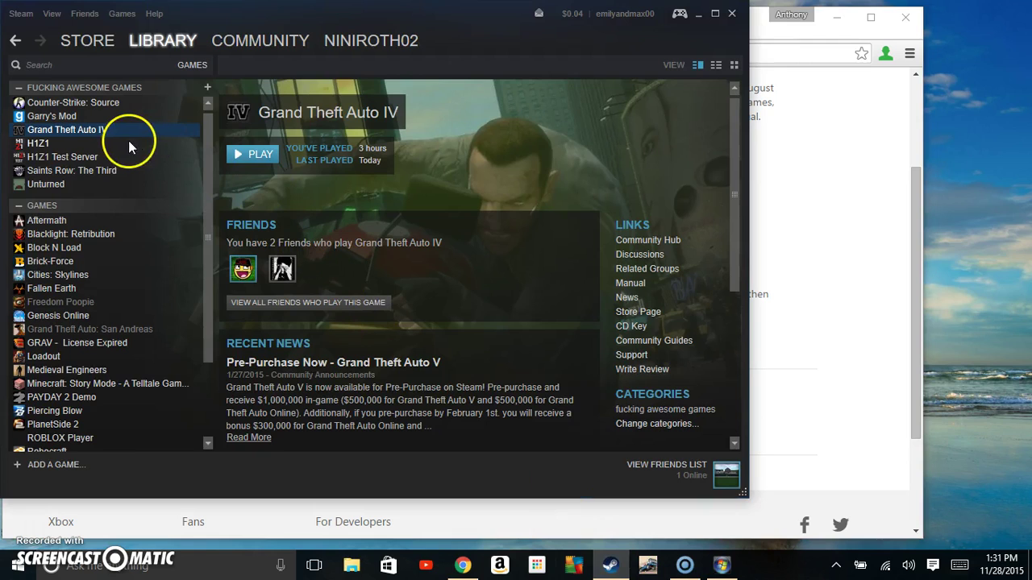
pyautogui.click(248, 155)
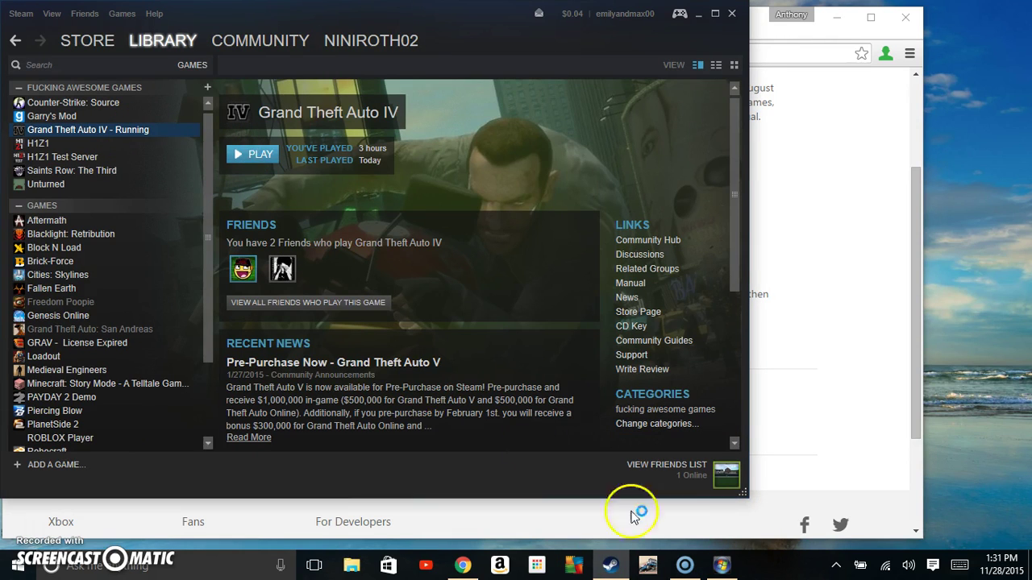
# - Close the Games for Windows Marketplace client, minimize Chrome, and shift the Steam window aside to reveal the desktop icons
pyautogui.click(720, 564)
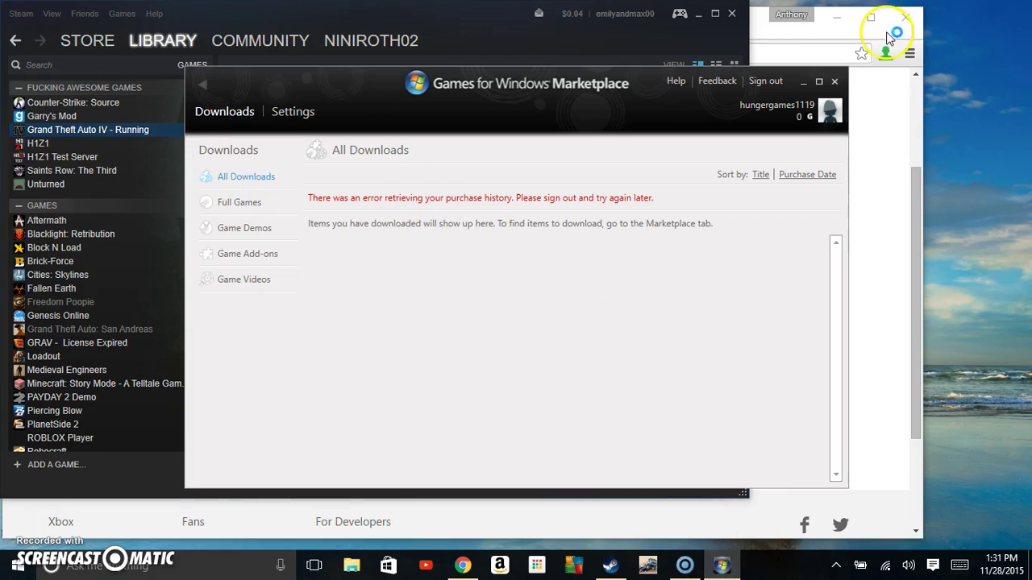
pyautogui.click(835, 83)
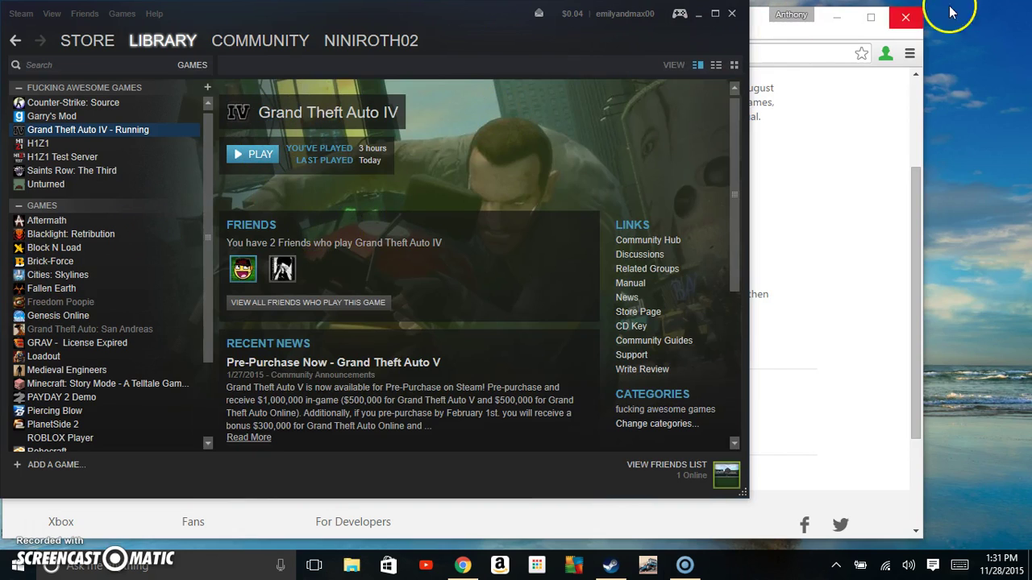
pyautogui.click(838, 18)
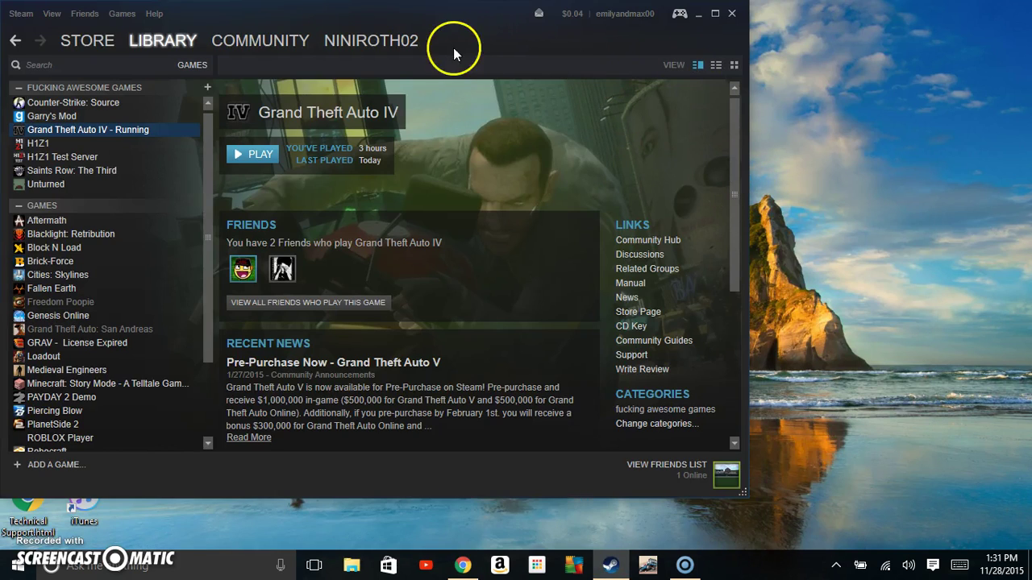
pyautogui.moveTo(450, 31); pyautogui.dragTo(553, 30)
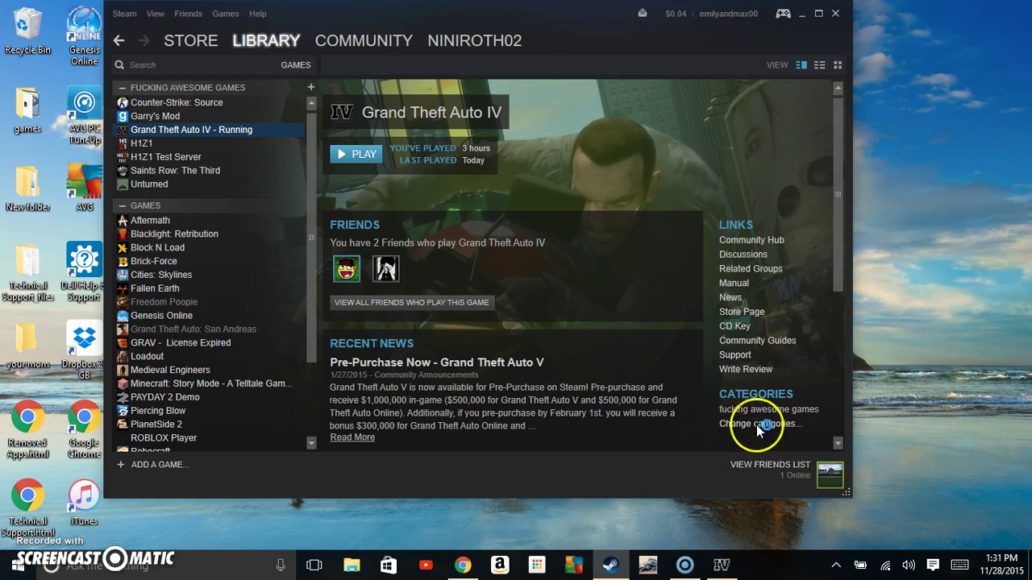
# - Bring up the Social Club login dialog and start Grand Theft Auto IV online with the prefilled credentials
pyautogui.click(721, 564)
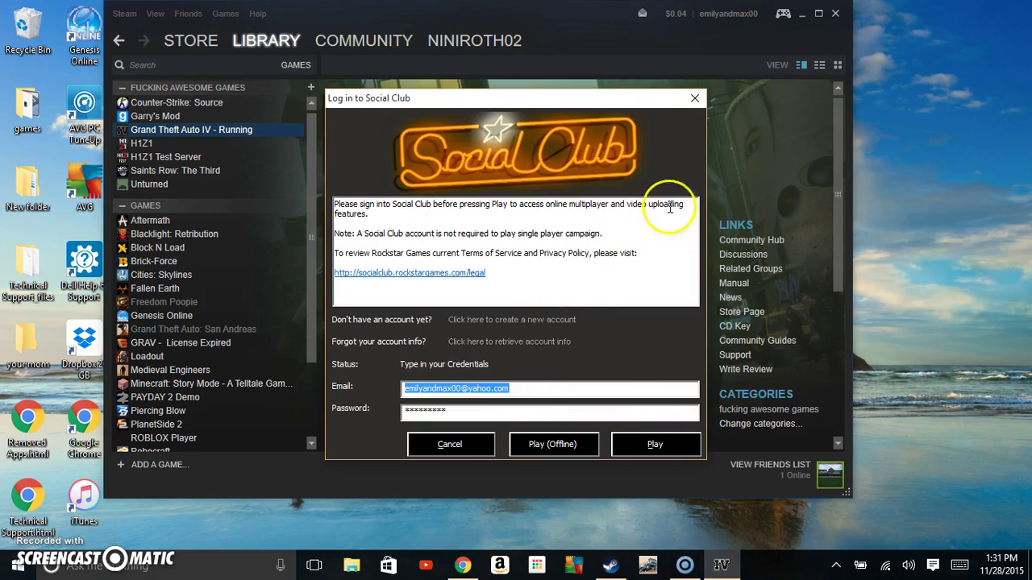
pyautogui.click(530, 388)
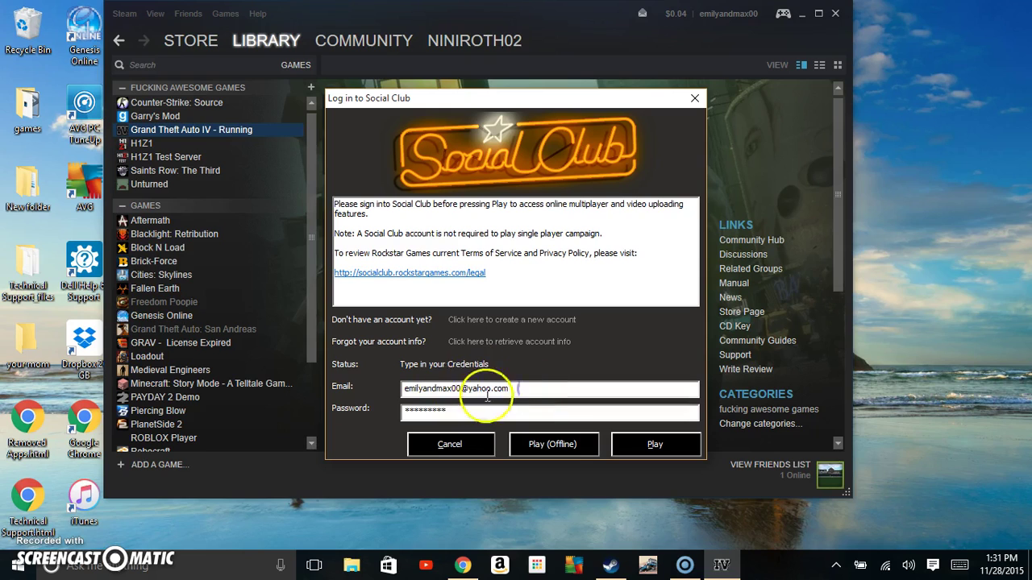
pyautogui.click(657, 445)
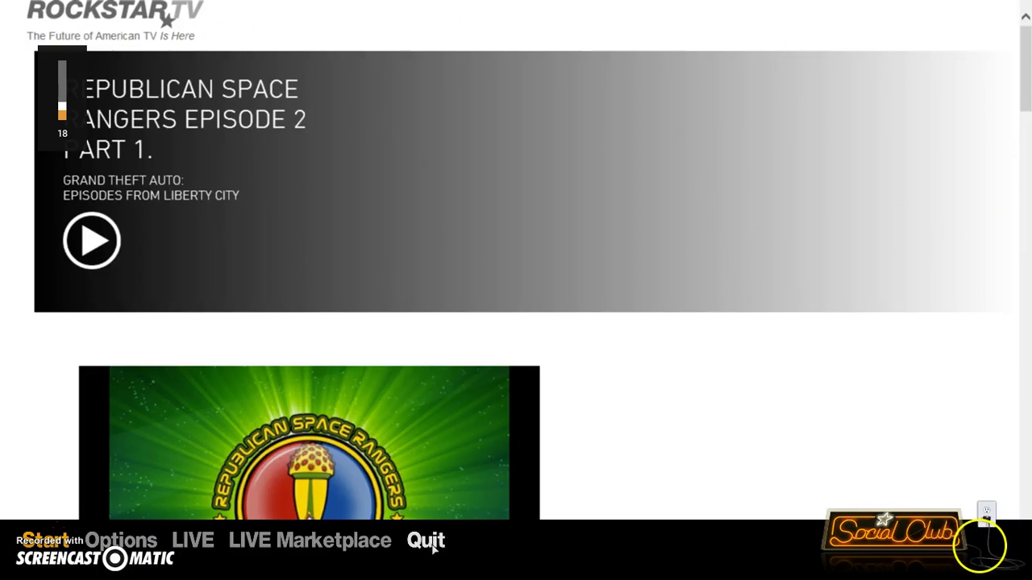
# - Quit Grand Theft Auto IV from its main menu and confirm exiting the game
pyautogui.click(433, 547)
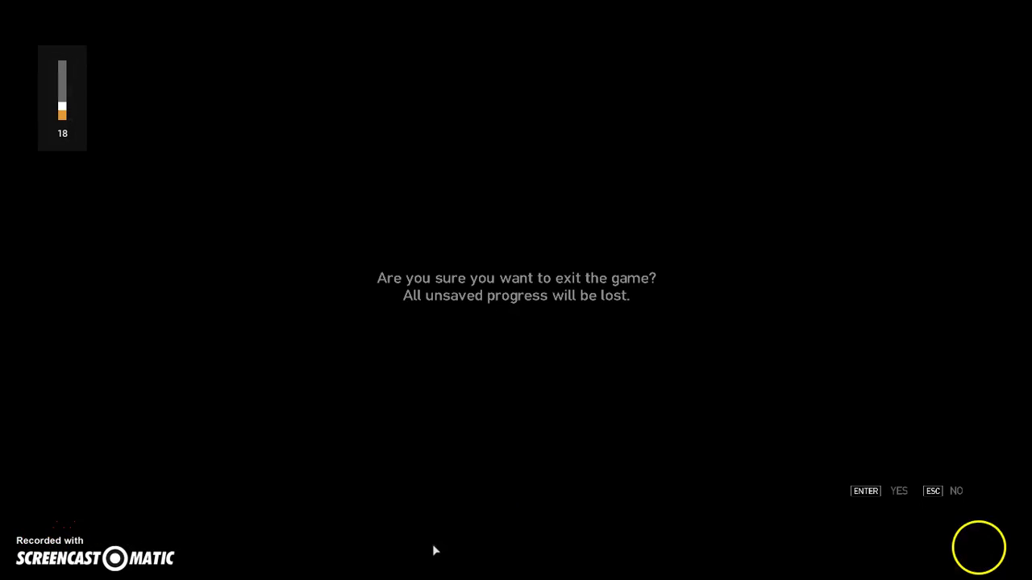
pyautogui.click(899, 492)
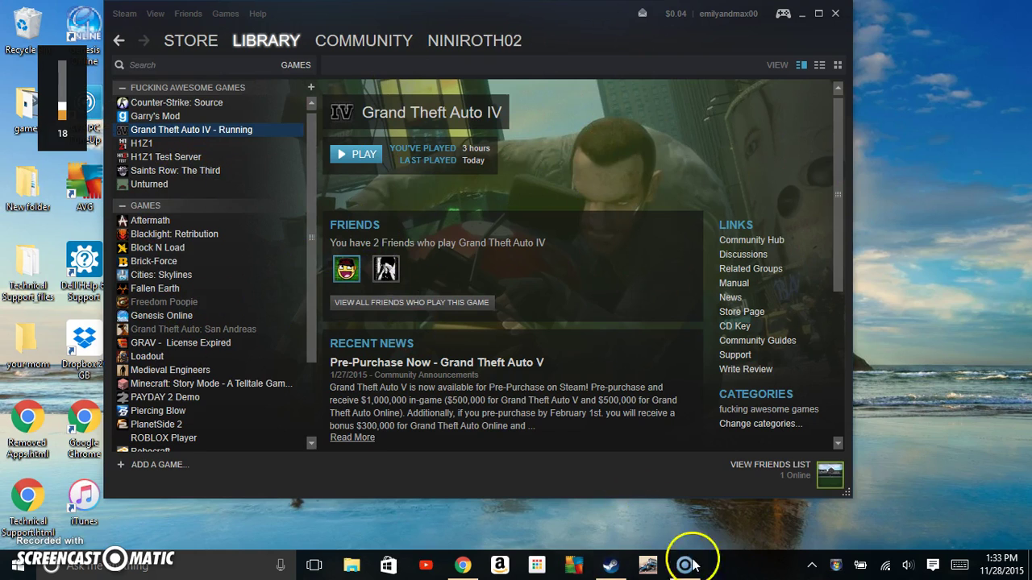
# - Show the Xbox client download page in Chrome again, and minimize both the Chrome and Steam windows
pyautogui.click(464, 563)
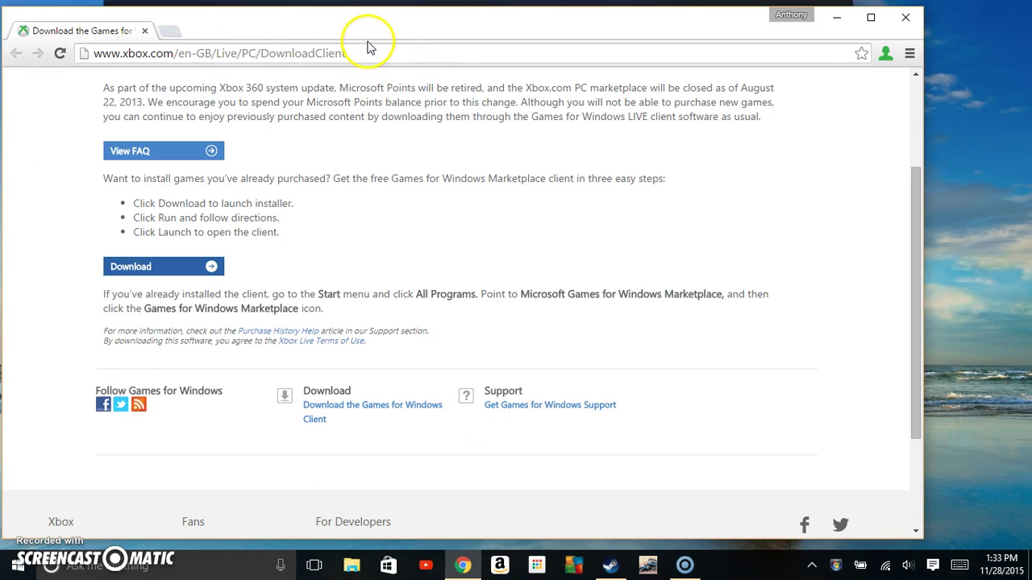
pyautogui.click(835, 16)
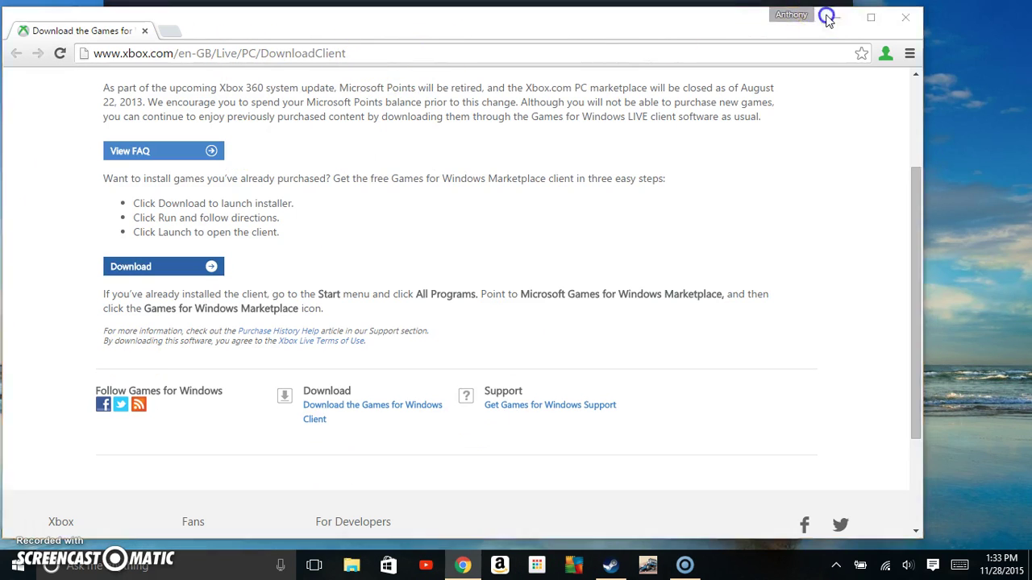
pyautogui.click(808, 16)
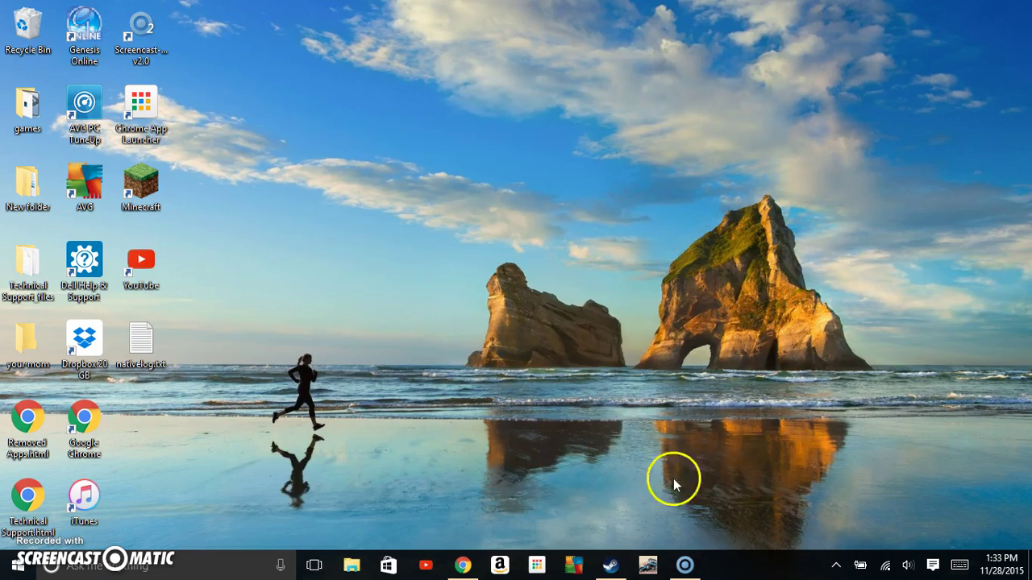